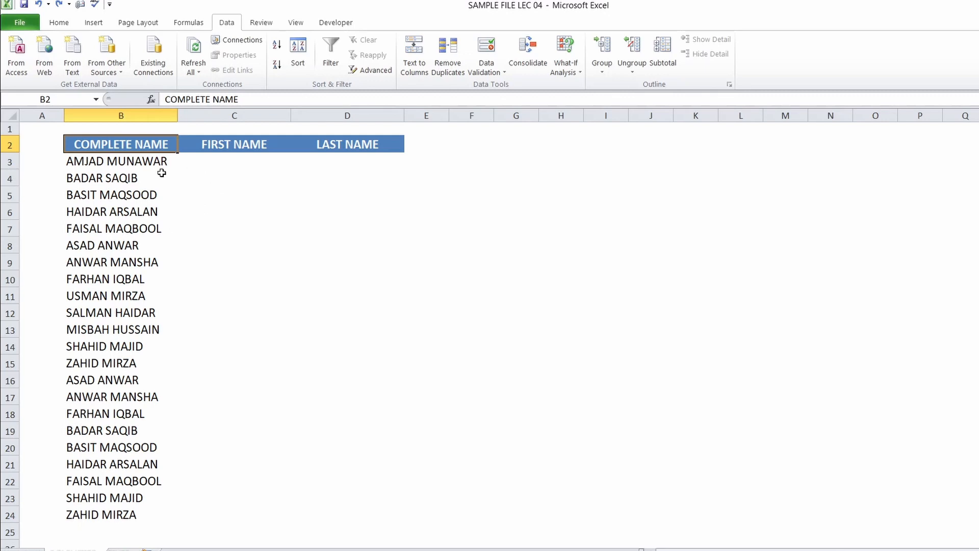
Step: Set up a delimited Text to Columns split of the complete names in B3:B24, using Space and treating consecutive delimiters as one
left_click_drag(150, 162, 110, 513)
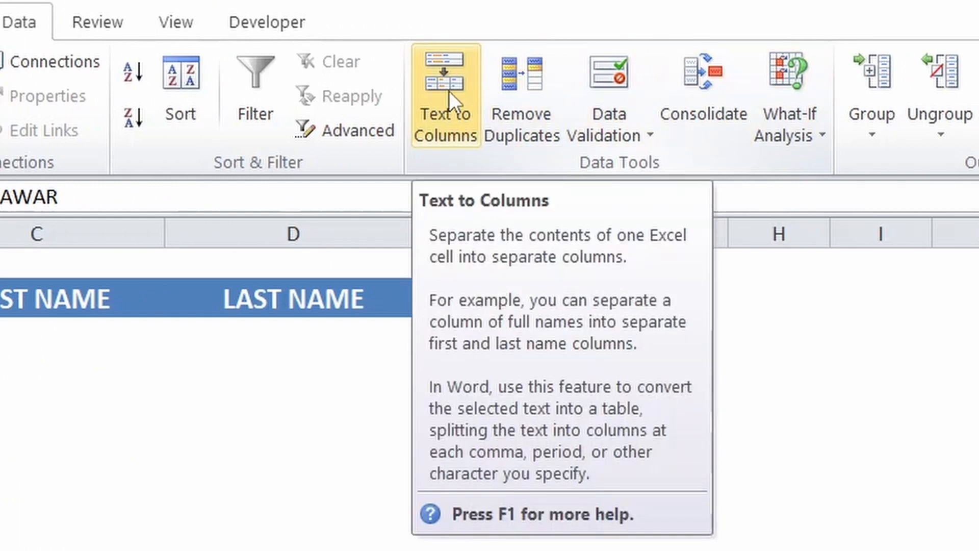
left_click(448, 91)
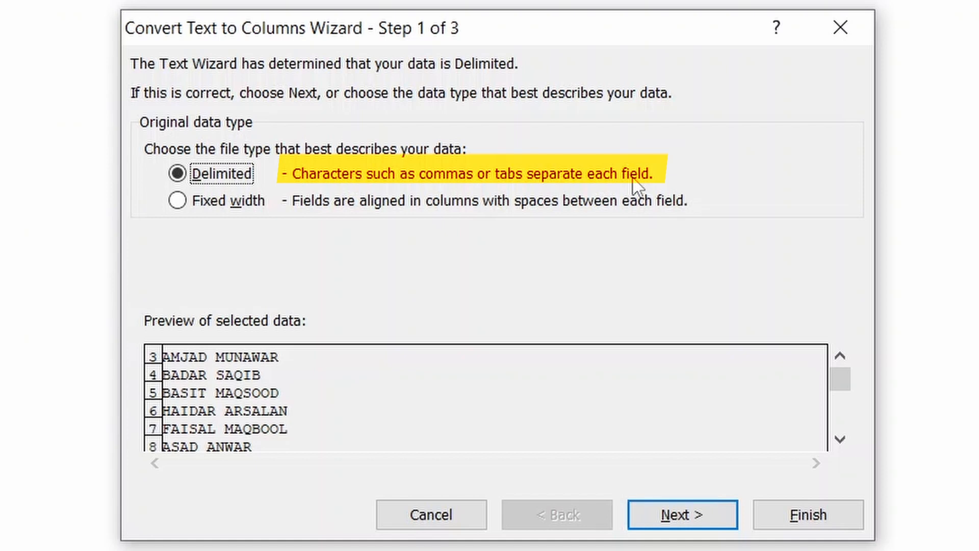
left_click(723, 520)
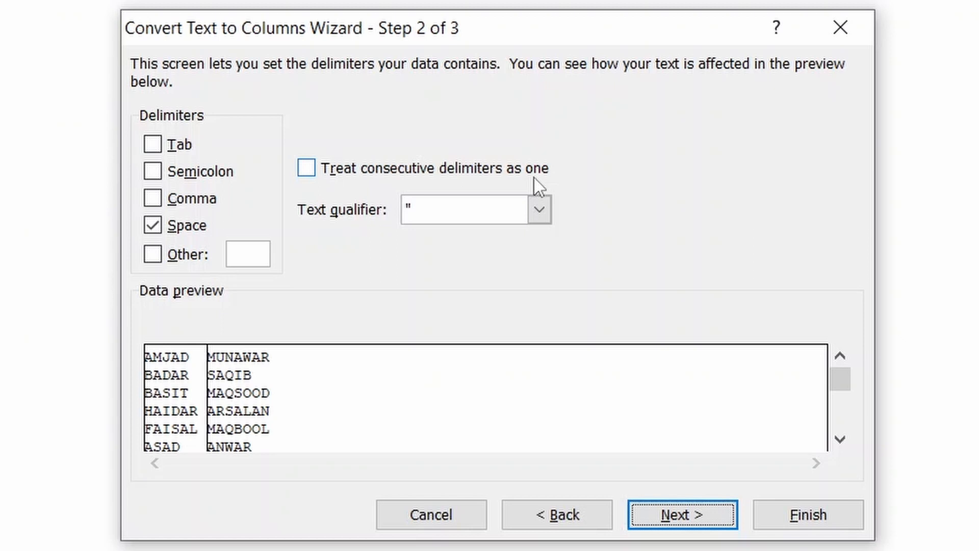
left_click(307, 174)
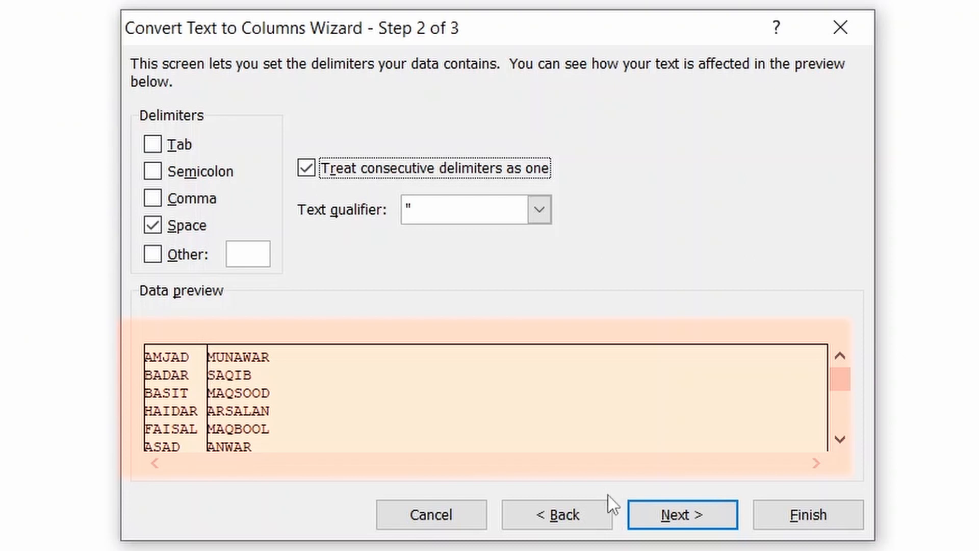
left_click(672, 519)
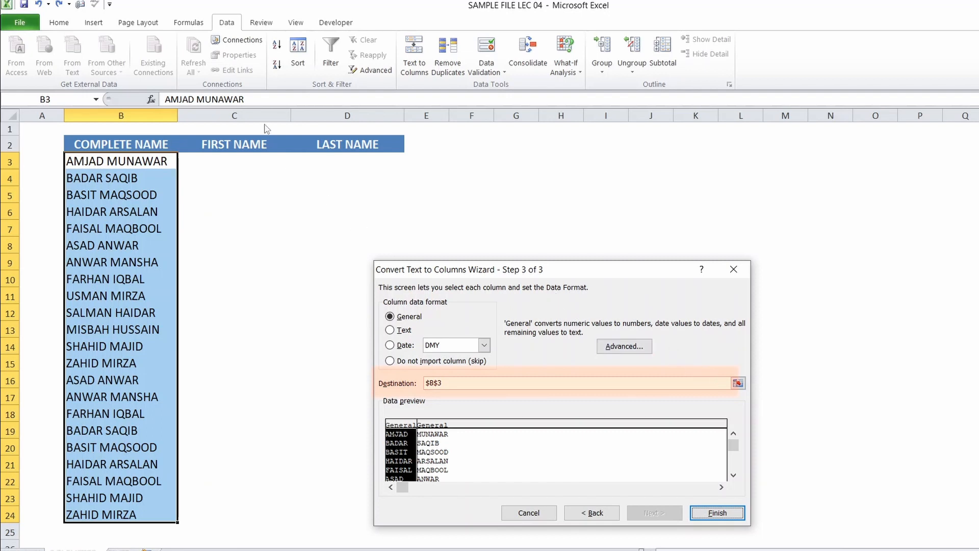
Step: Set the split's destination to C3 and finish it to fill the FIRST NAME and LAST NAME columns
left_click(737, 383)
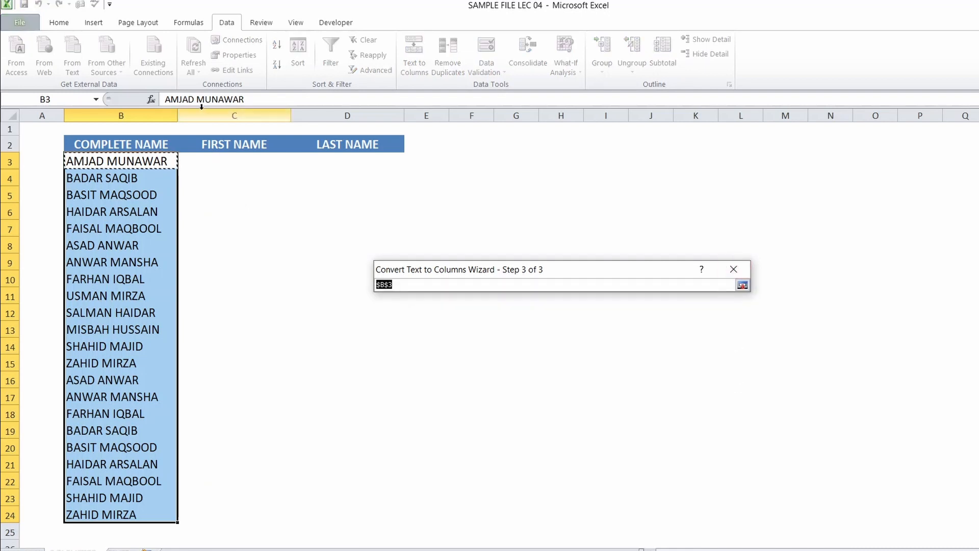
left_click(212, 159)
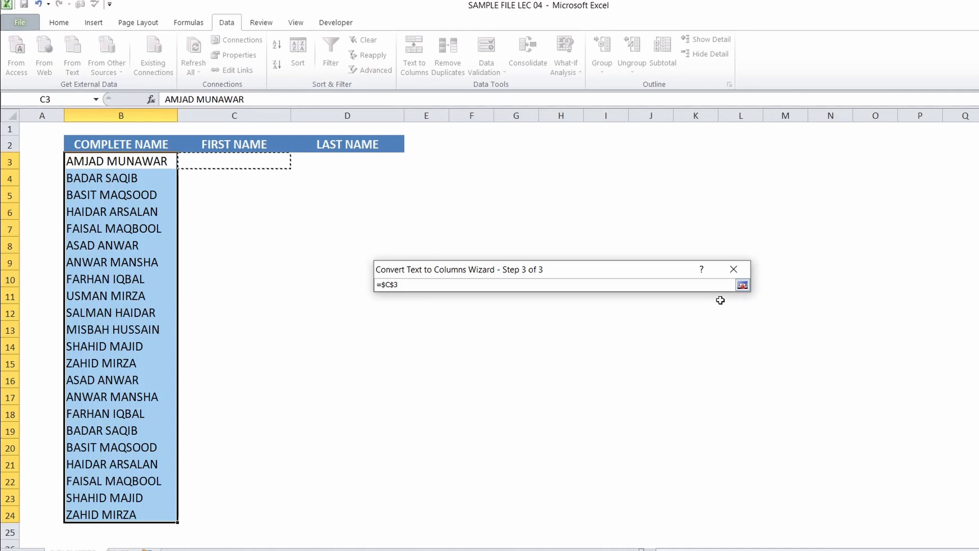
left_click(742, 285)
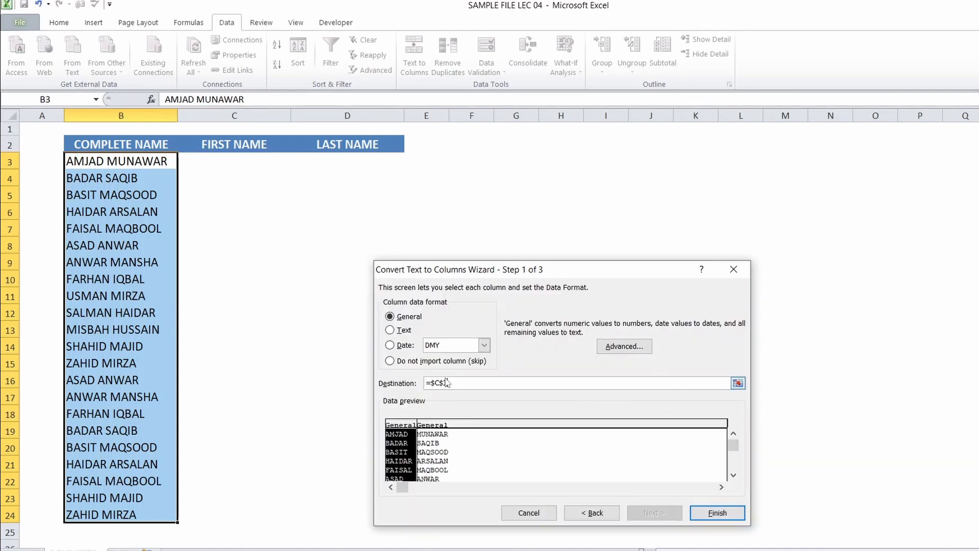
left_click(719, 512)
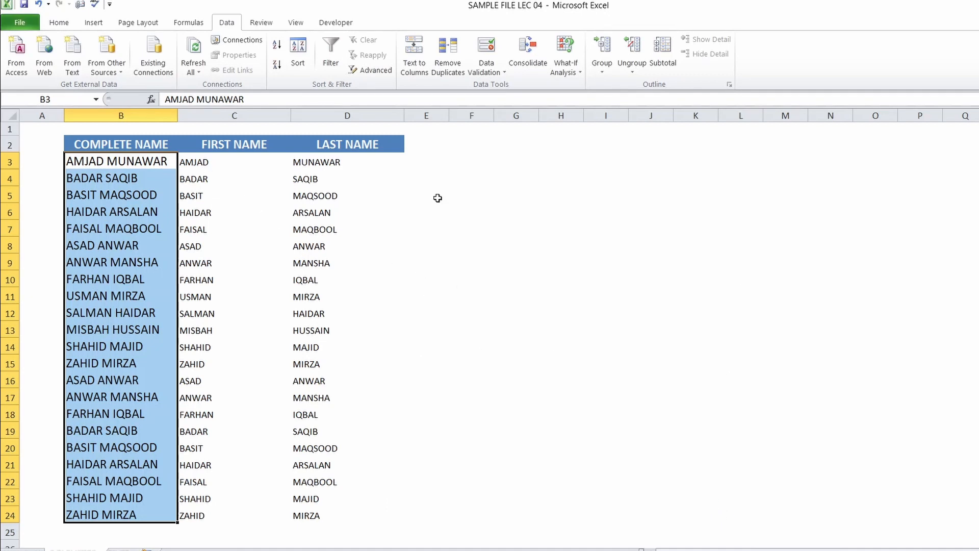
left_click(225, 163)
left_click(346, 164)
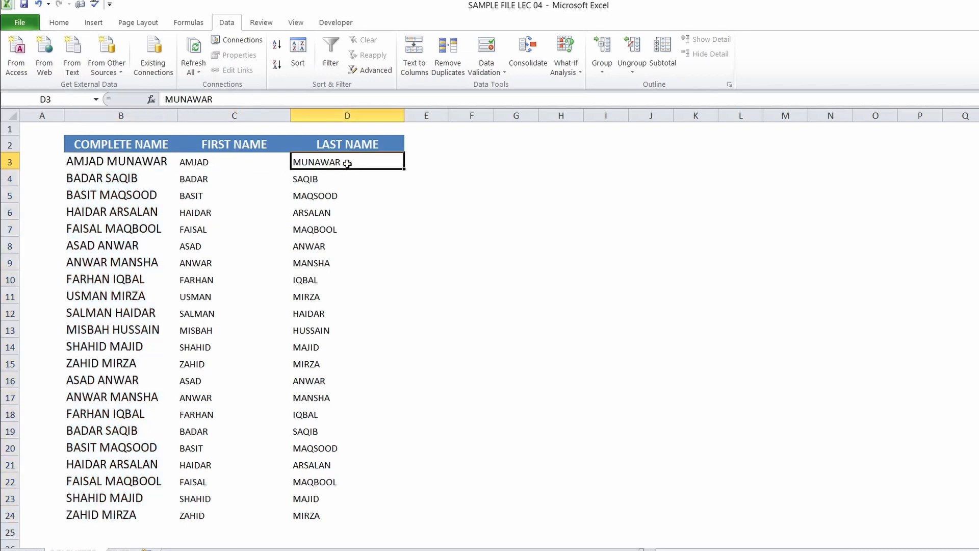
Step: Switch to the whiteboard notes and circle the numbers of the Delimited and Fixed Width items
mouse_move(88, 424)
left_mouse_down()
mouse_move(84, 413)
mouse_move(148, 403)
mouse_move(126, 436)
mouse_move(87, 425)
left_mouse_up()
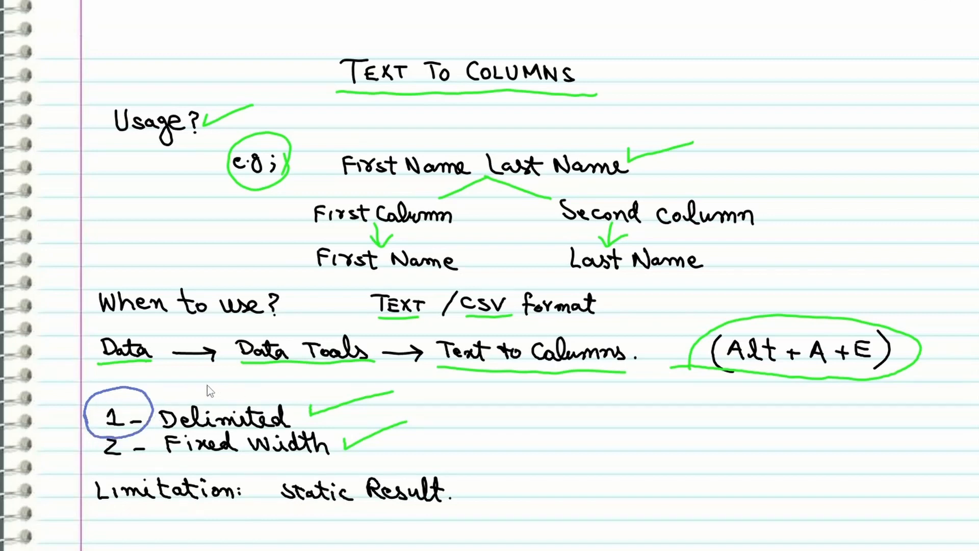
left_click_drag(91, 434, 143, 432)
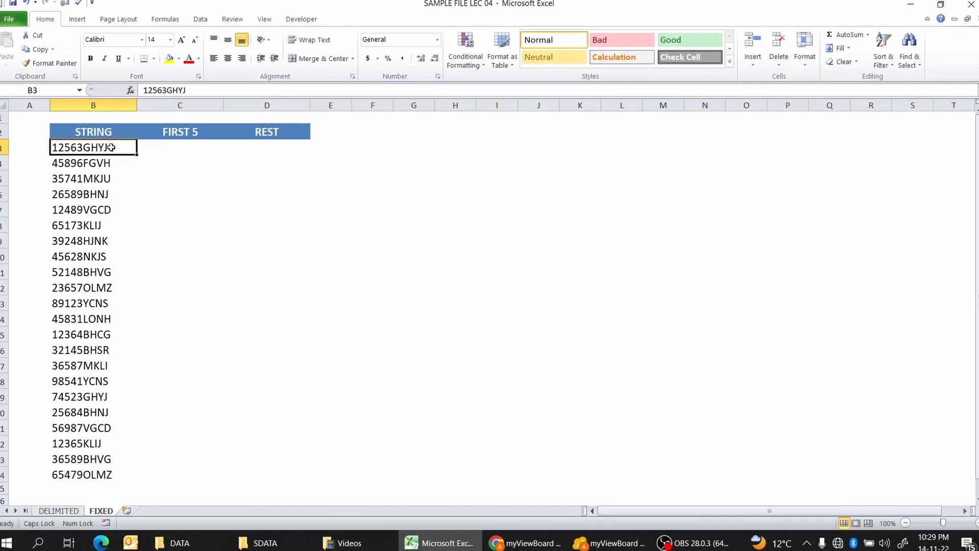
Step: In Excel, start Text to Columns on the strings in B3:B24 of the FIXED sheet with the Fixed width data type
left_click_drag(113, 148, 128, 474)
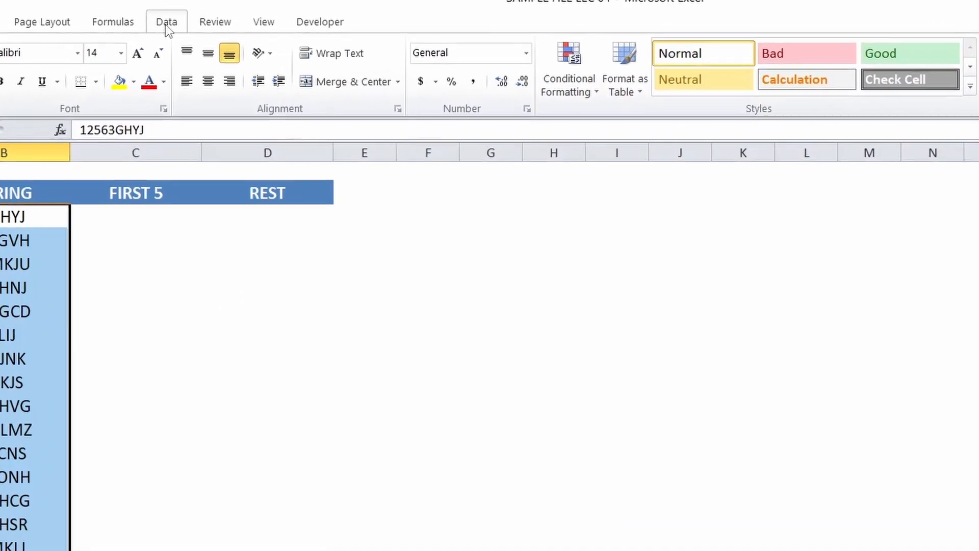
left_click(167, 25)
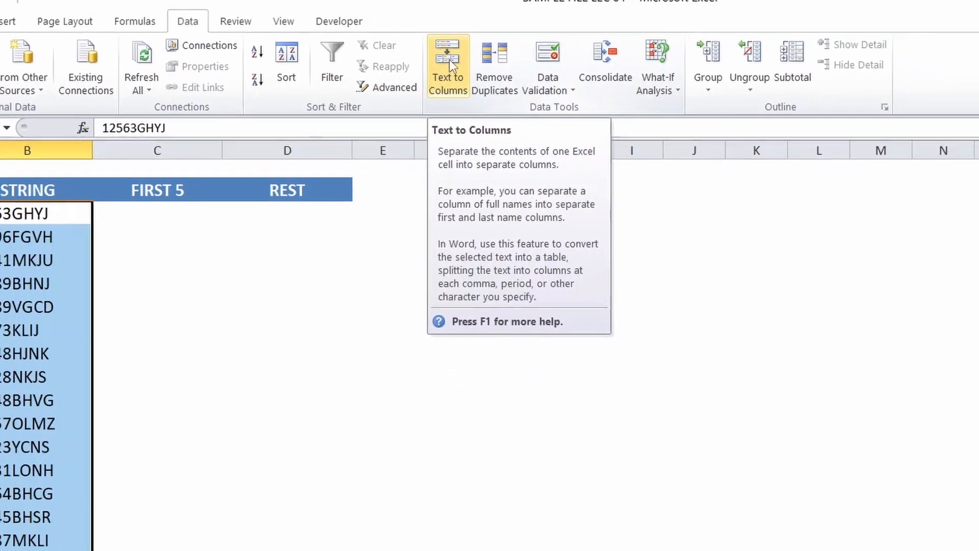
left_click(449, 63)
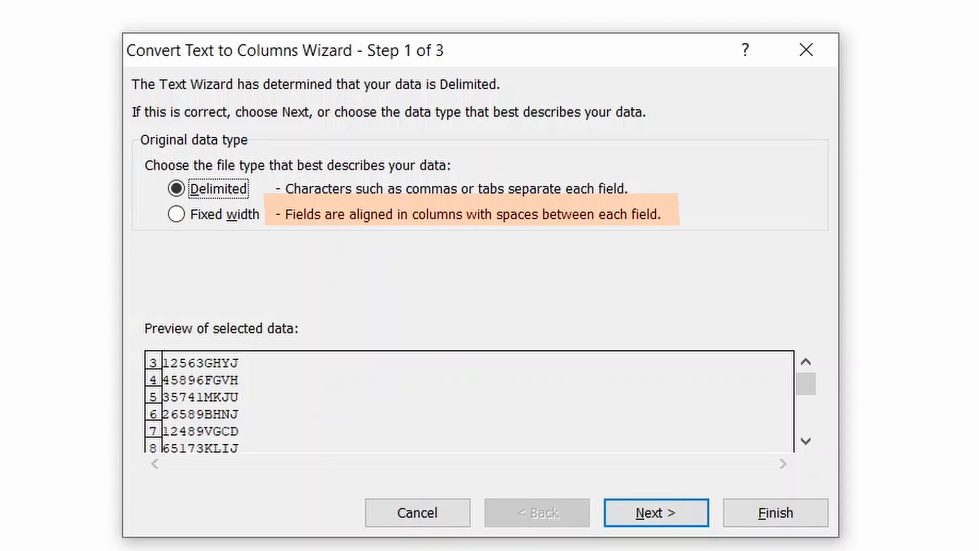
left_click(214, 217)
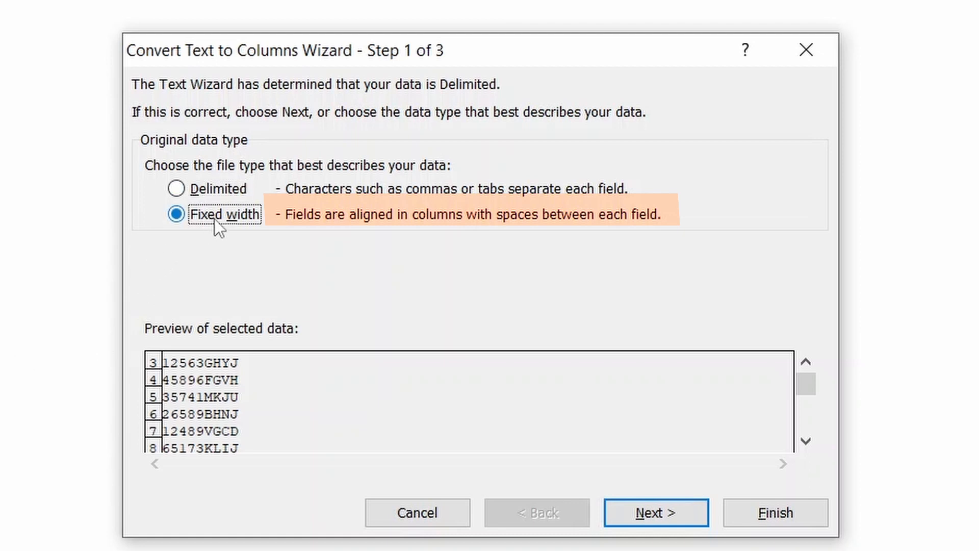
left_click(658, 514)
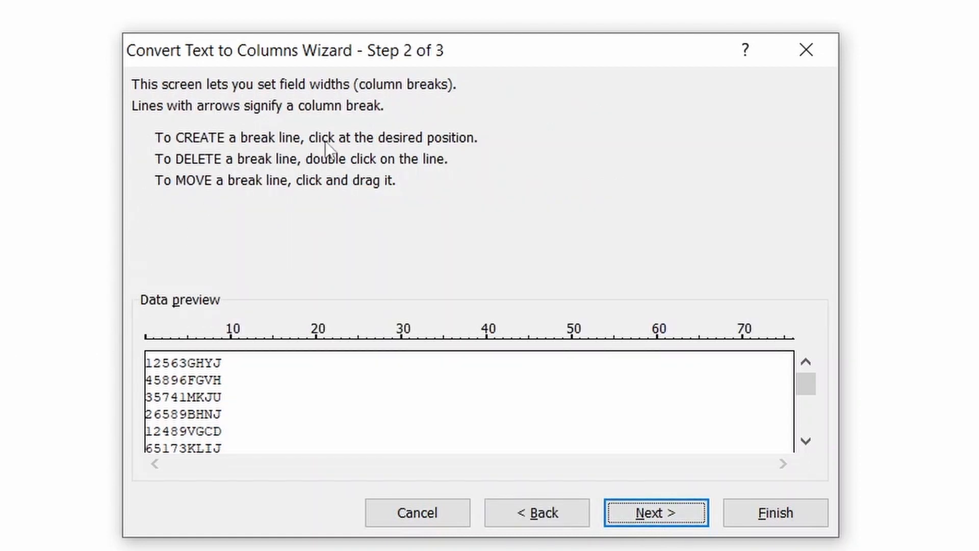
Step: Place a column break after the fifth character of the strings and continue to the column format settings
left_click(187, 341)
left_click_drag(192, 348, 199, 345)
left_click_drag(197, 345, 193, 346)
left_click(647, 504)
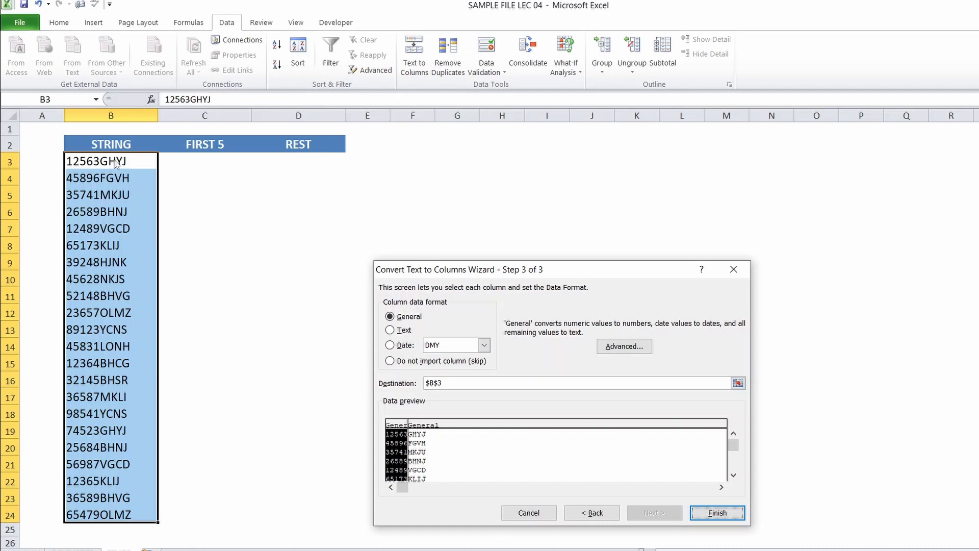
Step: Set the destination of the fixed-width split to C3 and finish the conversion
left_click(738, 383)
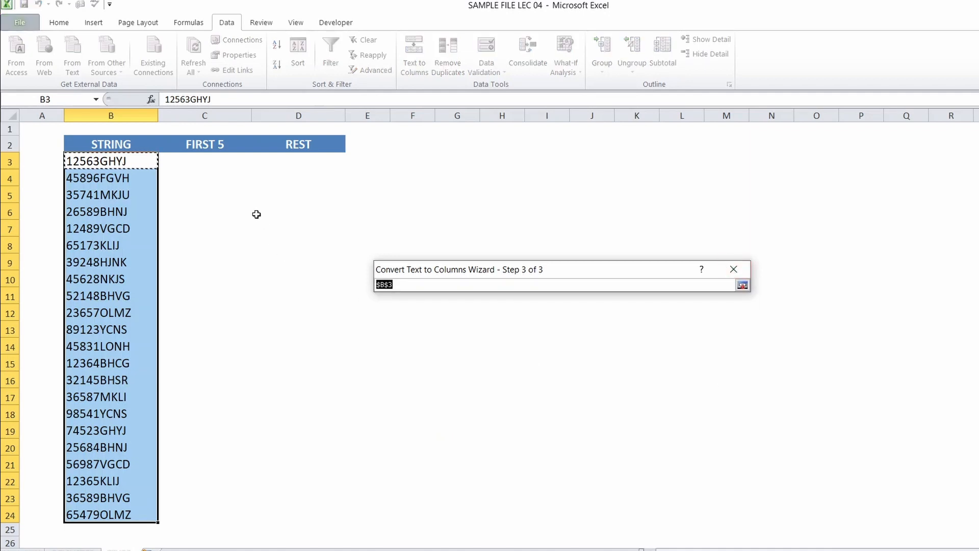
left_click(194, 160)
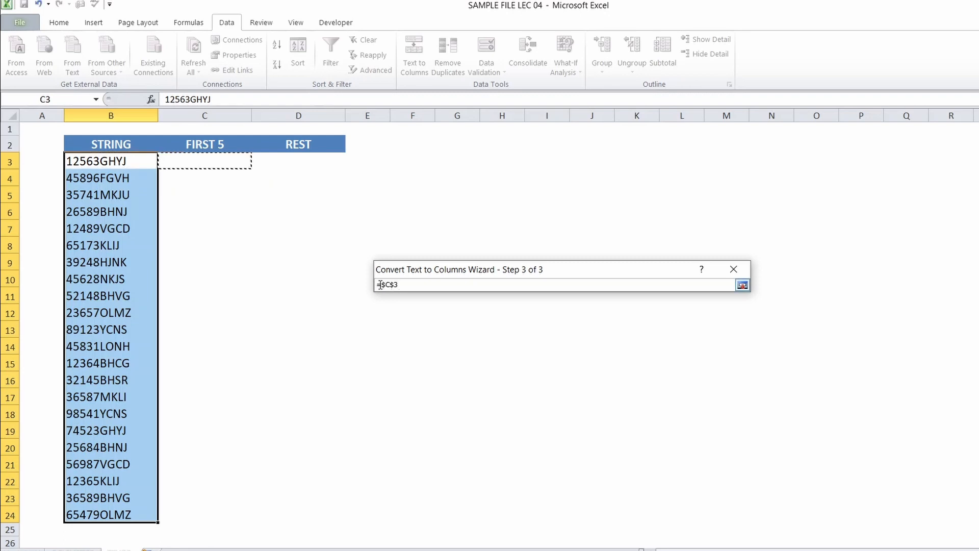
left_click(743, 284)
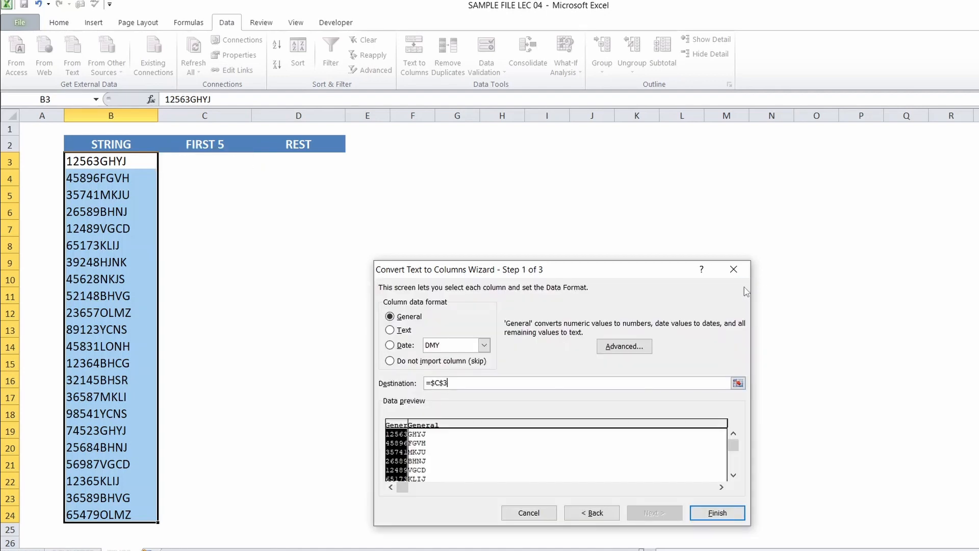
left_click(718, 512)
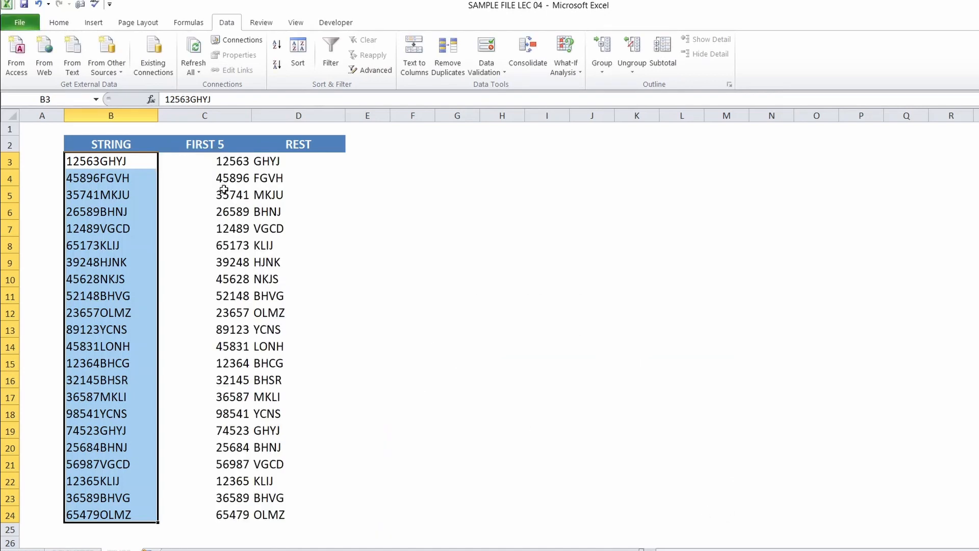
Step: Check the split results in the FIRST 5 and REST columns against the original strings
left_click(108, 162)
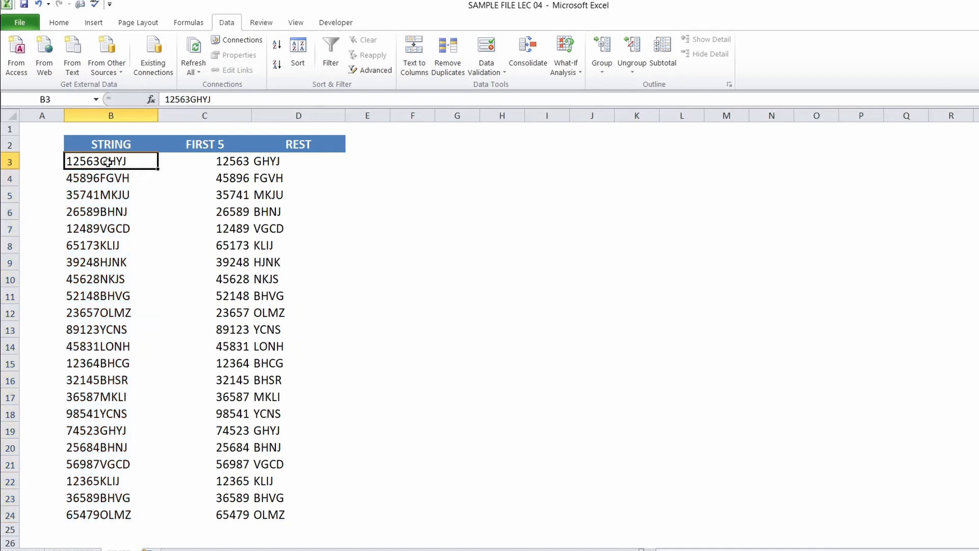
left_click(230, 163)
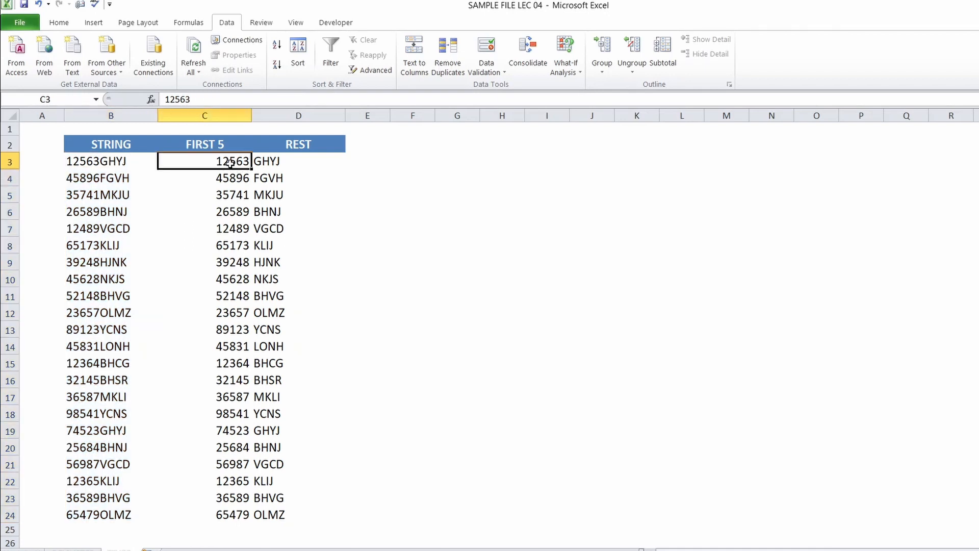
left_click_drag(221, 162, 205, 517)
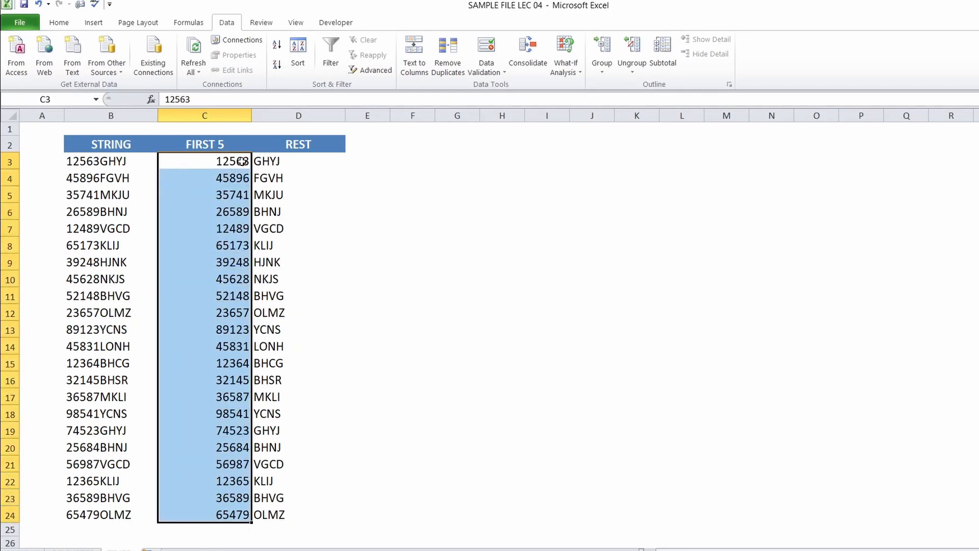
left_click_drag(264, 161, 267, 512)
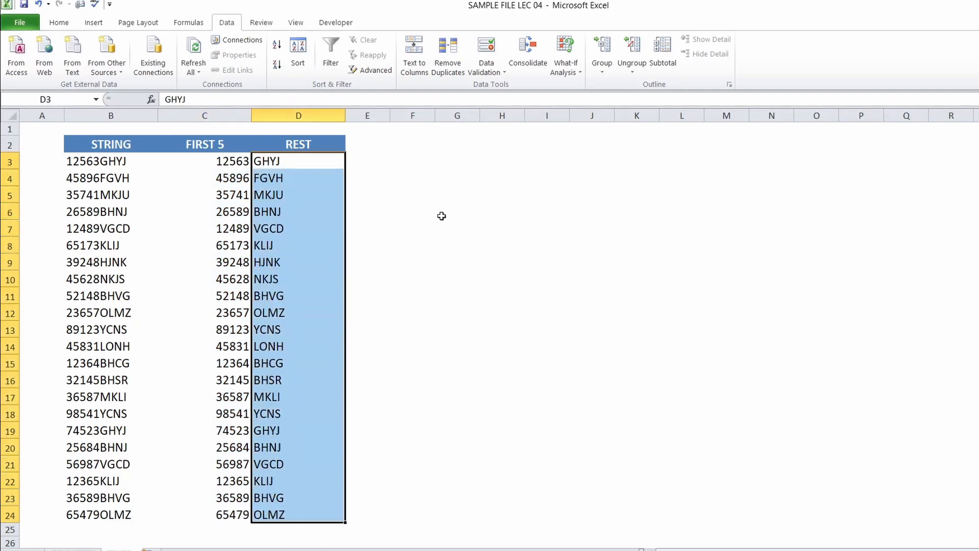
left_click(315, 157)
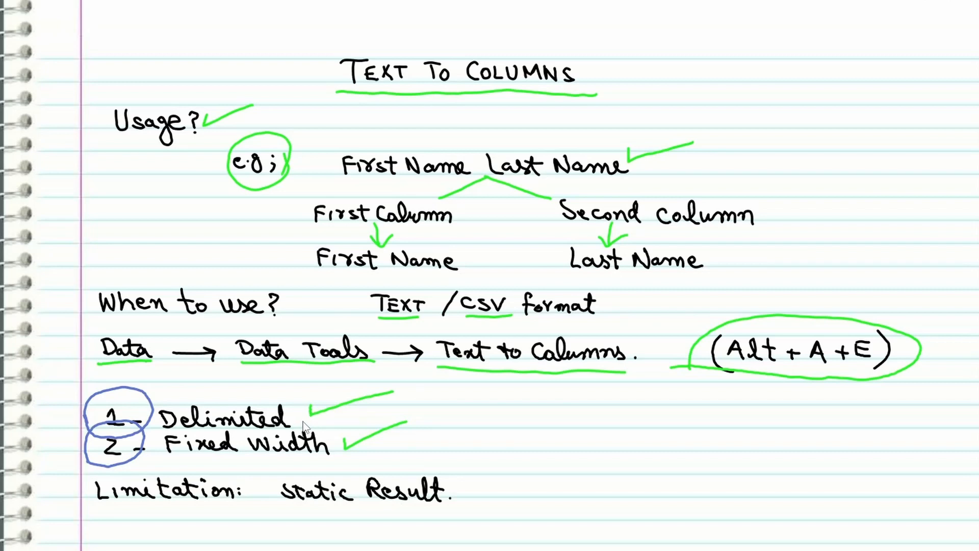
Step: Switch to the whiteboard notes and mark the Delimited item and the Static Result limitation
left_click_drag(308, 411, 348, 405)
mouse_move(268, 515)
left_mouse_down()
mouse_move(274, 477)
mouse_move(452, 466)
mouse_move(433, 510)
mouse_move(240, 516)
left_mouse_up()
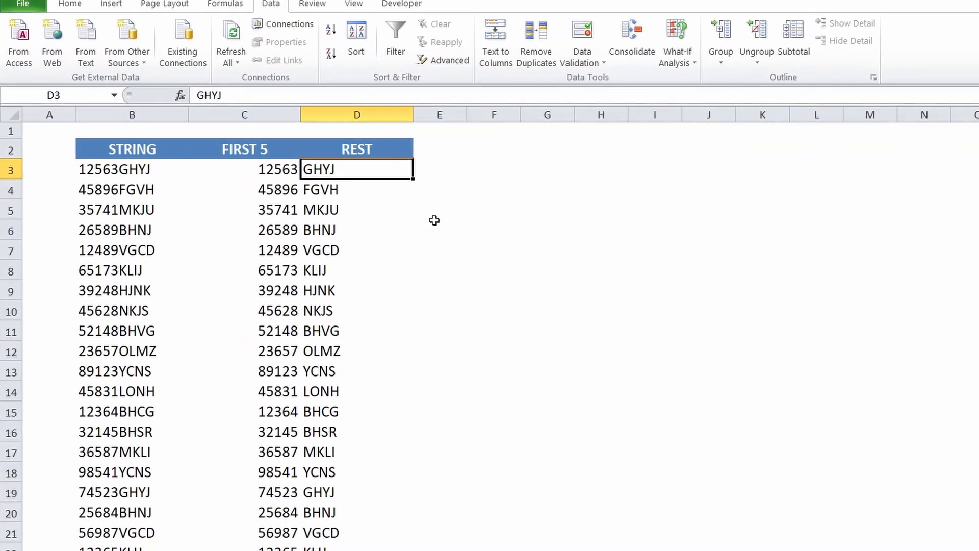
Step: Back in Excel, replace the first string in B3 with 45869HJYFR to test whether the split results update
left_click(136, 178)
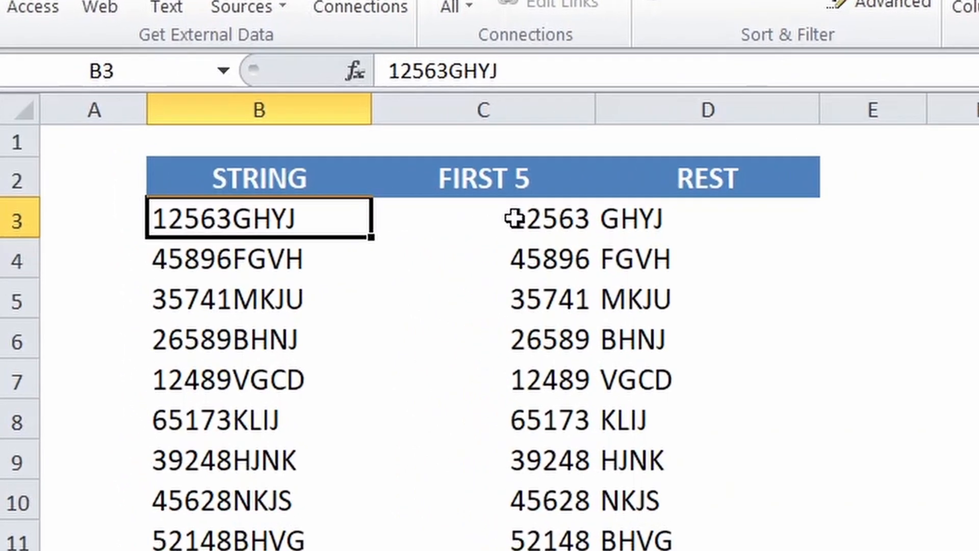
left_click(447, 207)
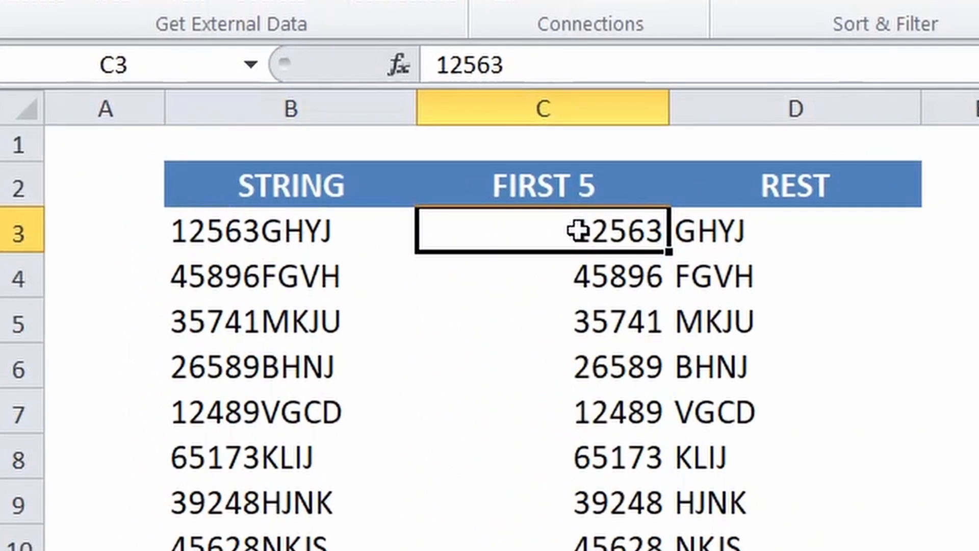
left_click(750, 225)
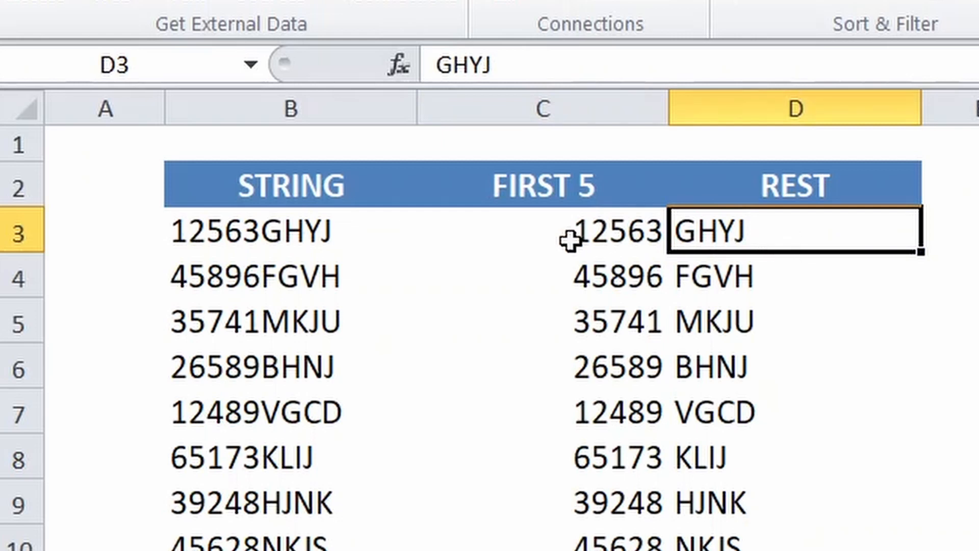
left_click(315, 238)
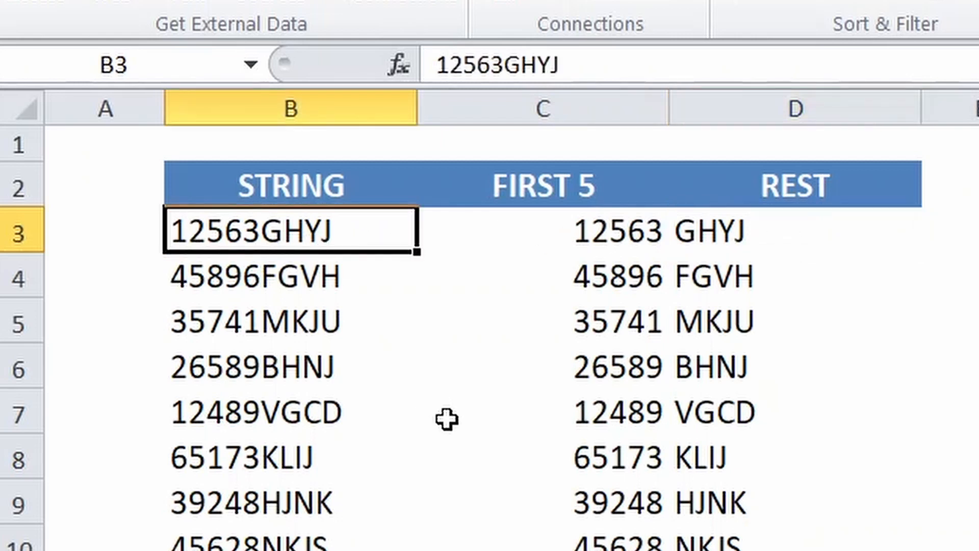
type("45869")
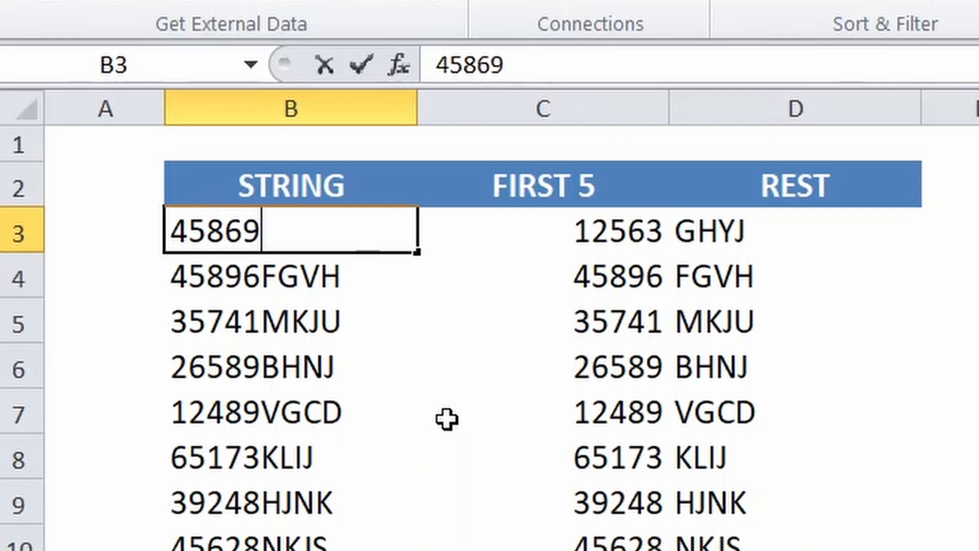
type("HJYFR")
key("Return")
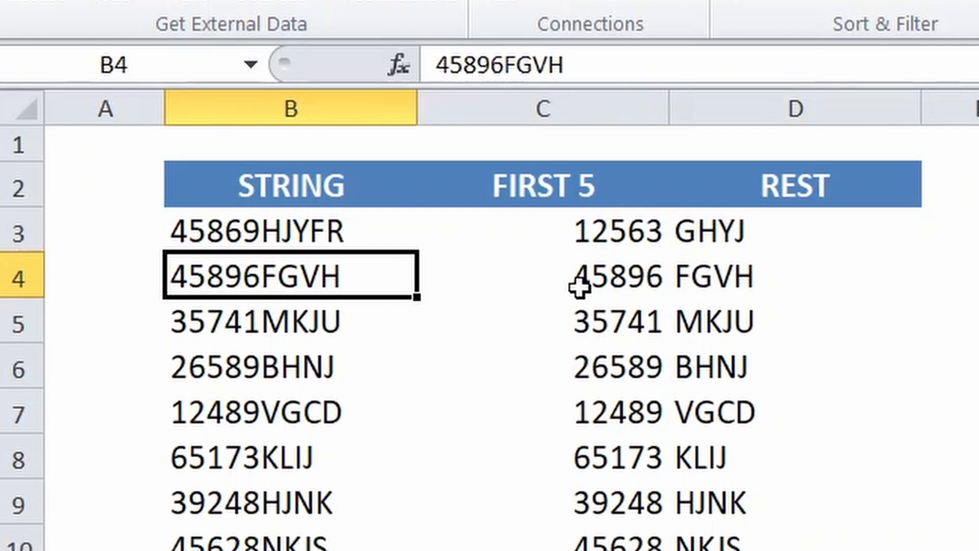
Step: Compare the split values in C3:D3 and the rows below with the source strings in column B
left_click_drag(605, 225, 734, 232)
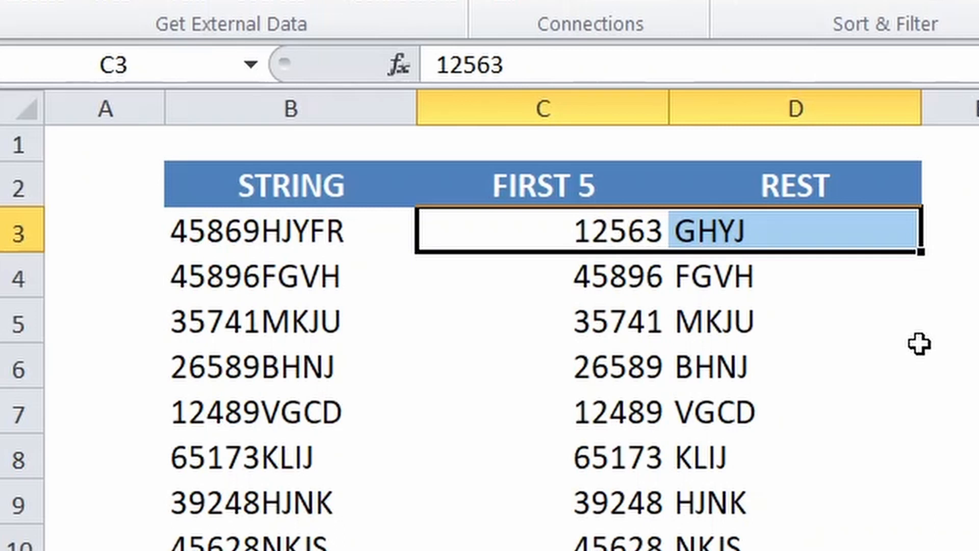
left_click_drag(234, 231, 234, 550)
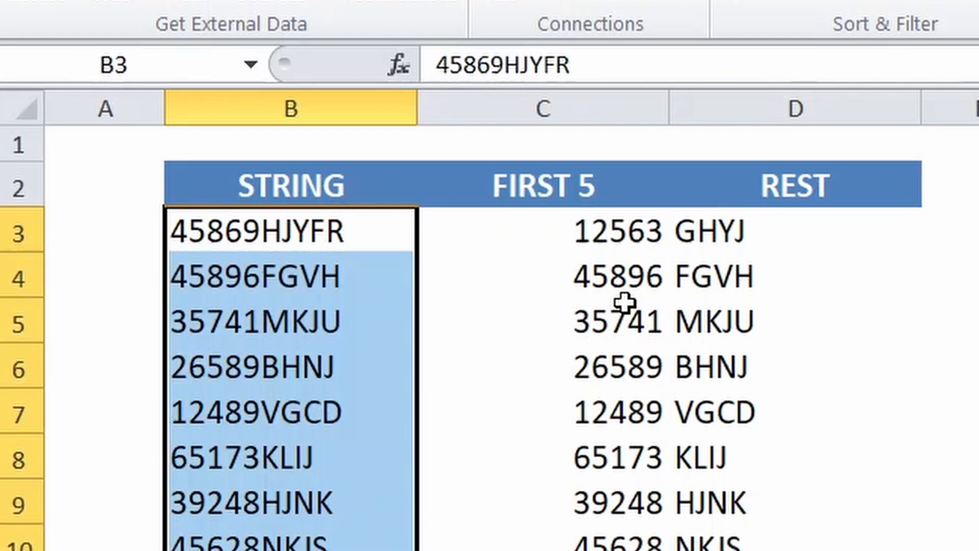
left_click_drag(612, 227, 713, 550)
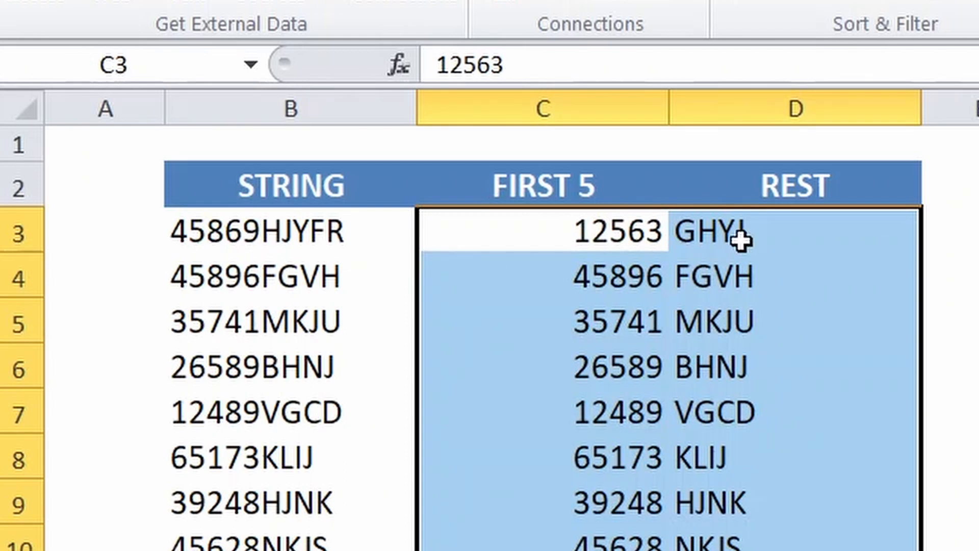